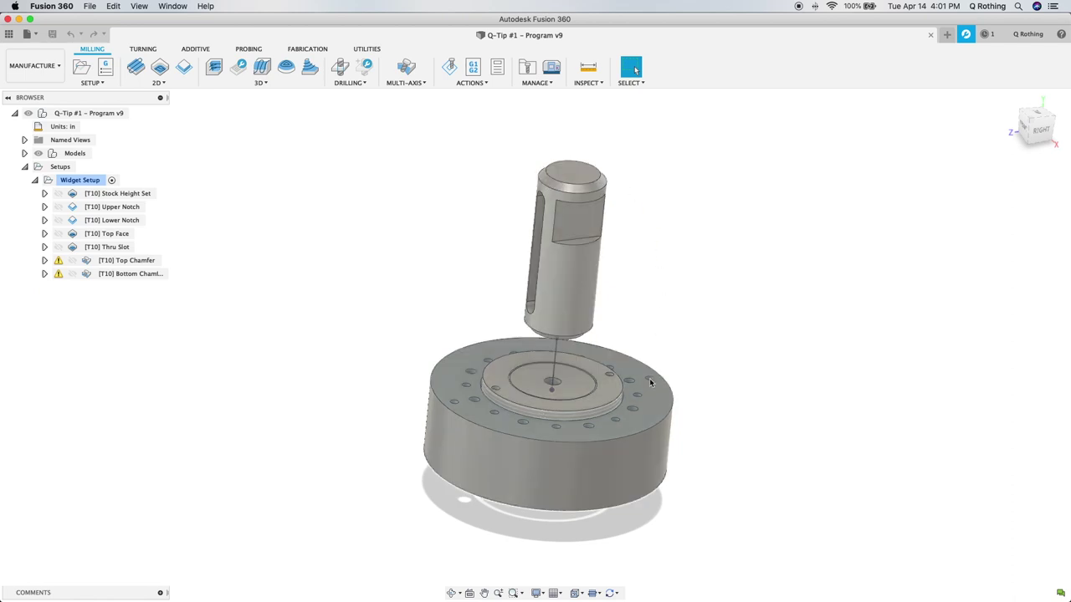
Step: Measure 3.50 in from the fixture's top face to the top of the stock
{"action": "key", "text": "i"}
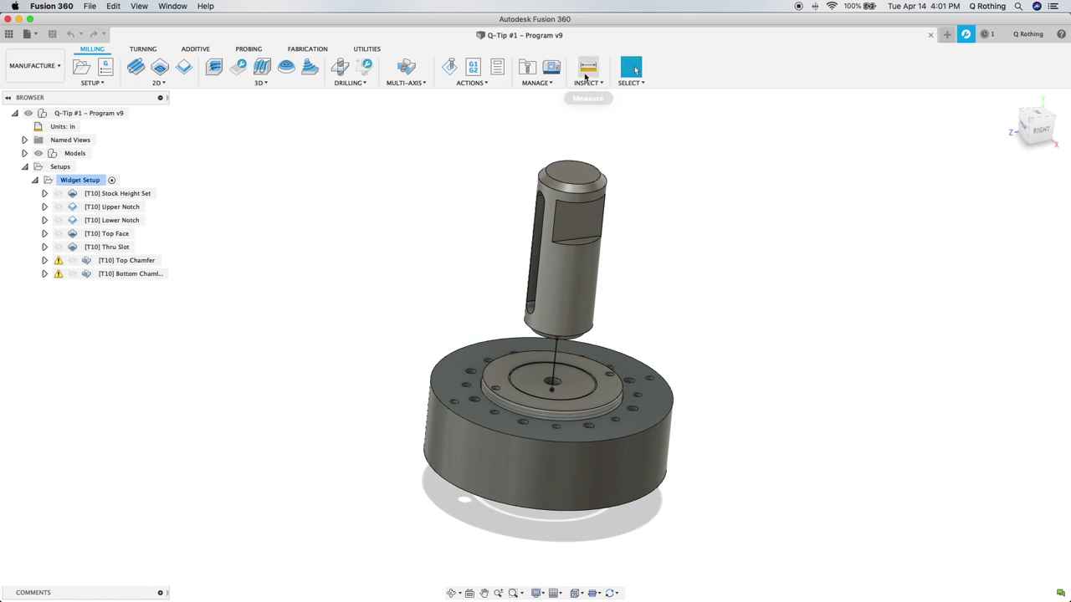
{"action": "left_click", "coordinate": [658, 398]}
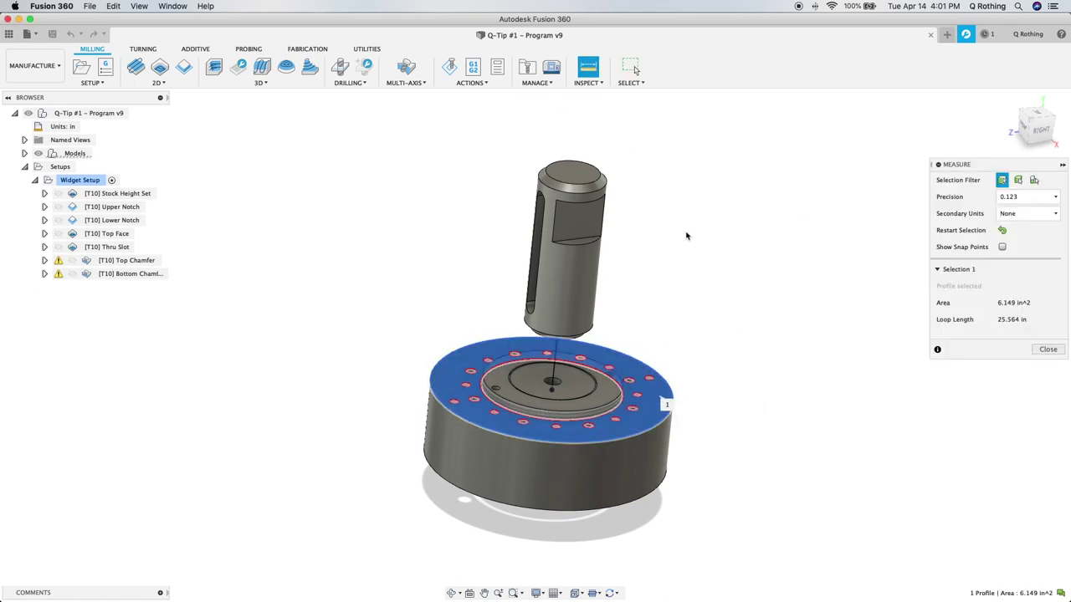
{"action": "left_click", "coordinate": [586, 177]}
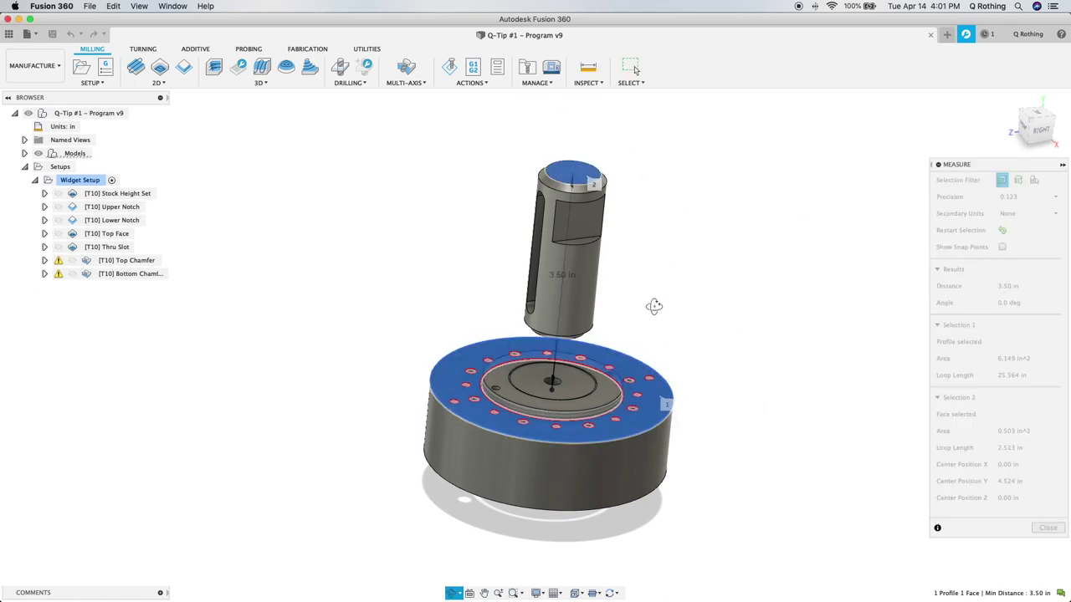
{"action": "mouse_move", "coordinate": [657, 301]}
{"action": "middle_mouse_down", "text": "shift"}
{"action": "mouse_move", "coordinate": [679, 279]}
{"action": "mouse_move", "coordinate": [667, 300]}
{"action": "middle_mouse_up", "text": "shift"}
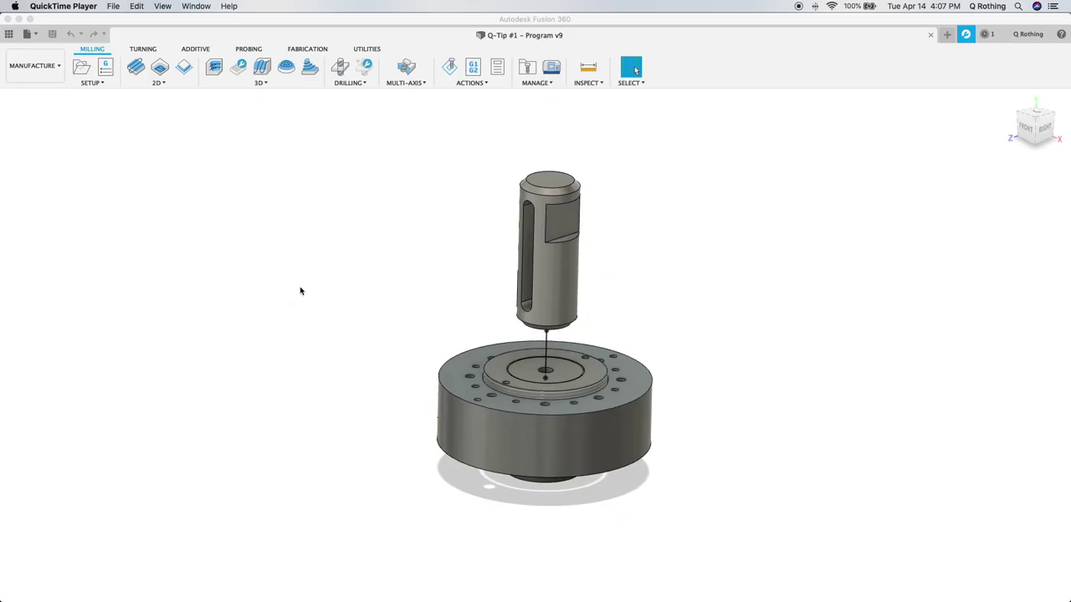
{"action": "left_click", "coordinate": [591, 262]}
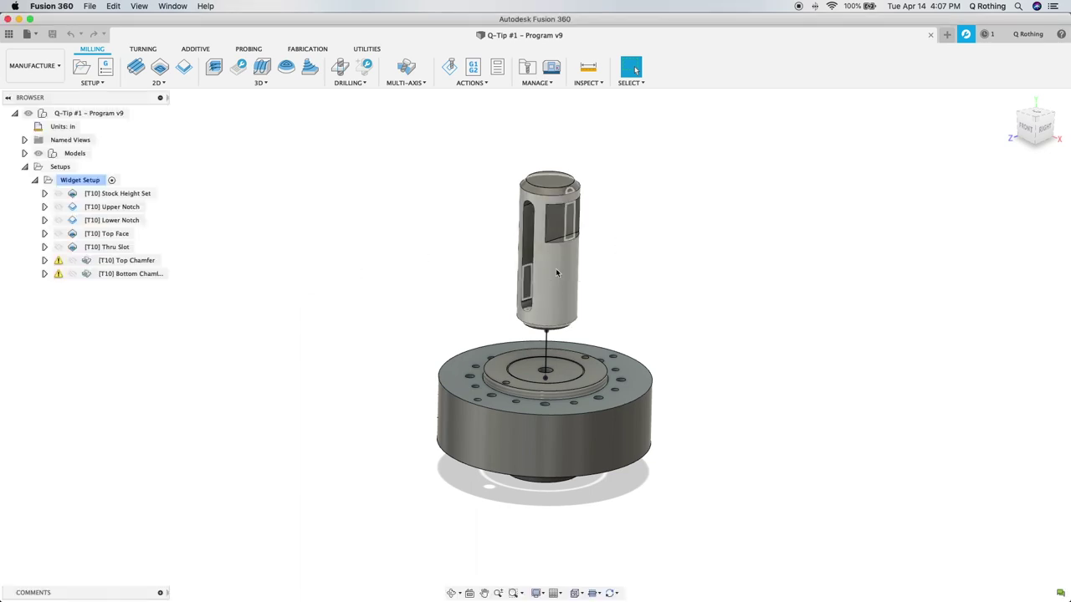
Step: View the model from the top, return to the home view, and bring up the [T10] Stock Height Set context menu
{"action": "middle_click_drag", "start_coordinate": [555, 282], "coordinate": [623, 350], "text": "shift"}
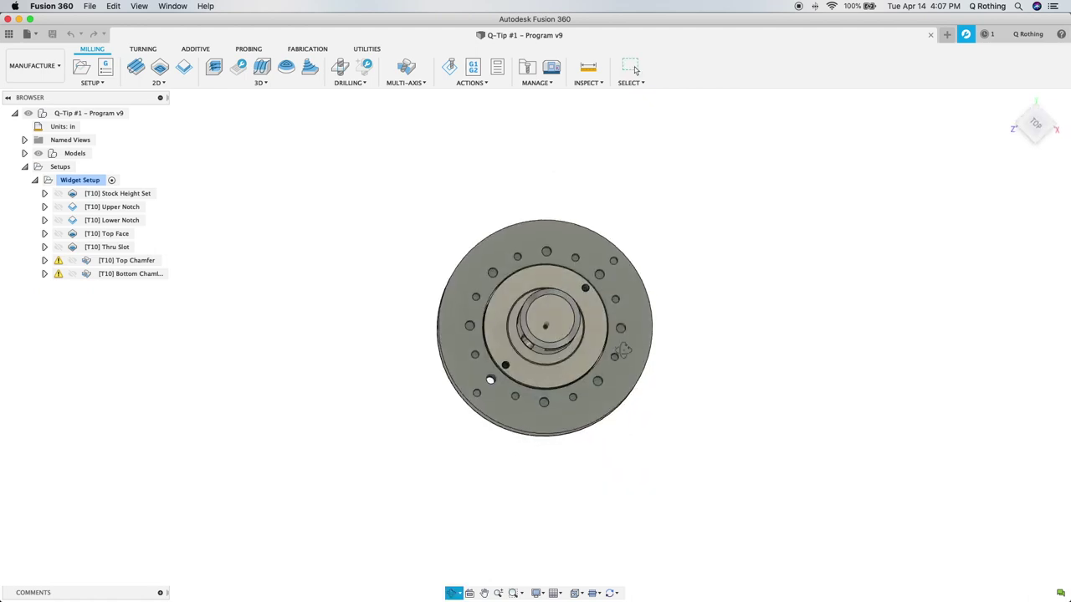
{"action": "key", "text": "F6"}
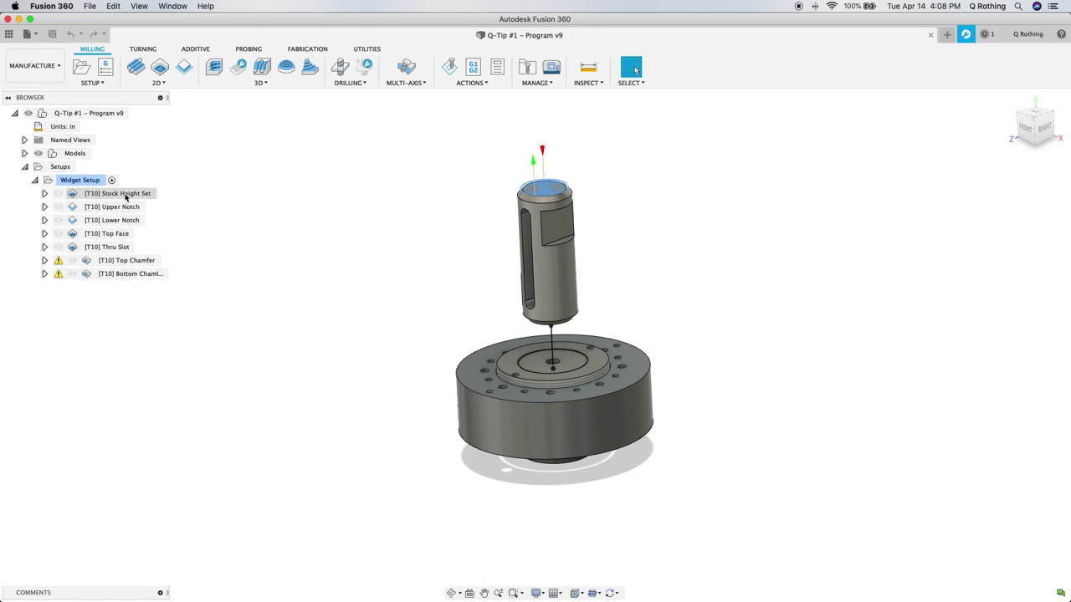
{"action": "right_click", "coordinate": [125, 198]}
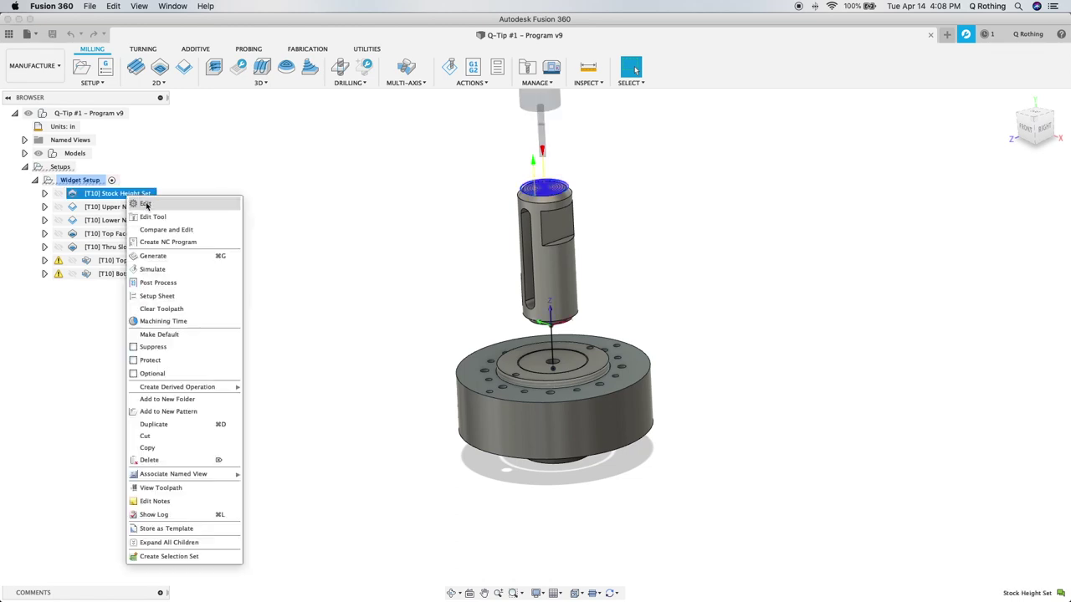
Step: Edit Stock Height Set and move its 2D Adaptive dialog near the model
{"action": "left_click", "coordinate": [146, 205]}
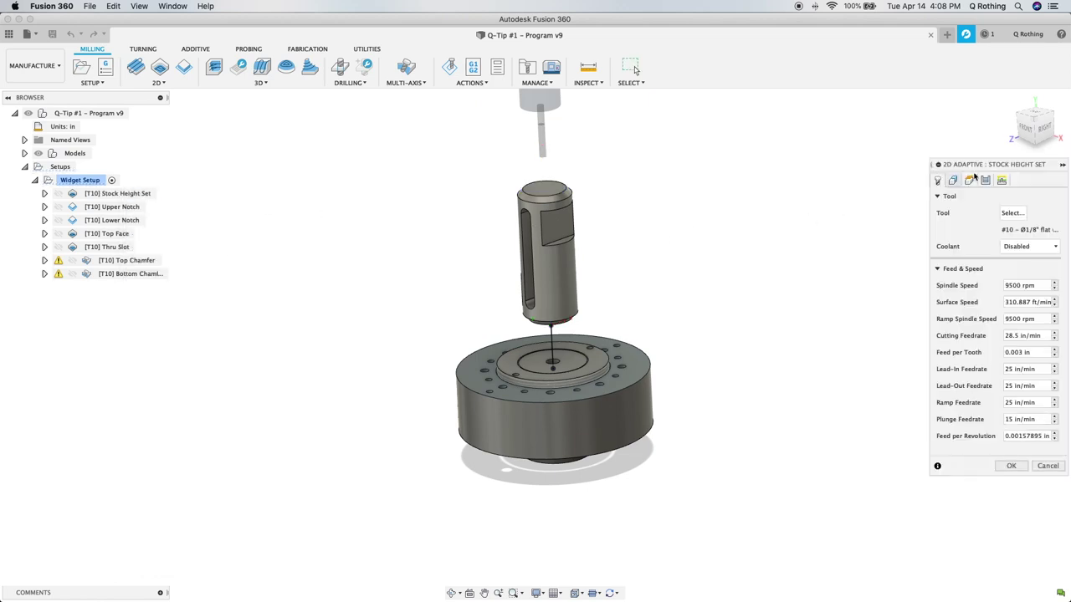
{"action": "left_click_drag", "start_coordinate": [952, 164], "coordinate": [828, 114]}
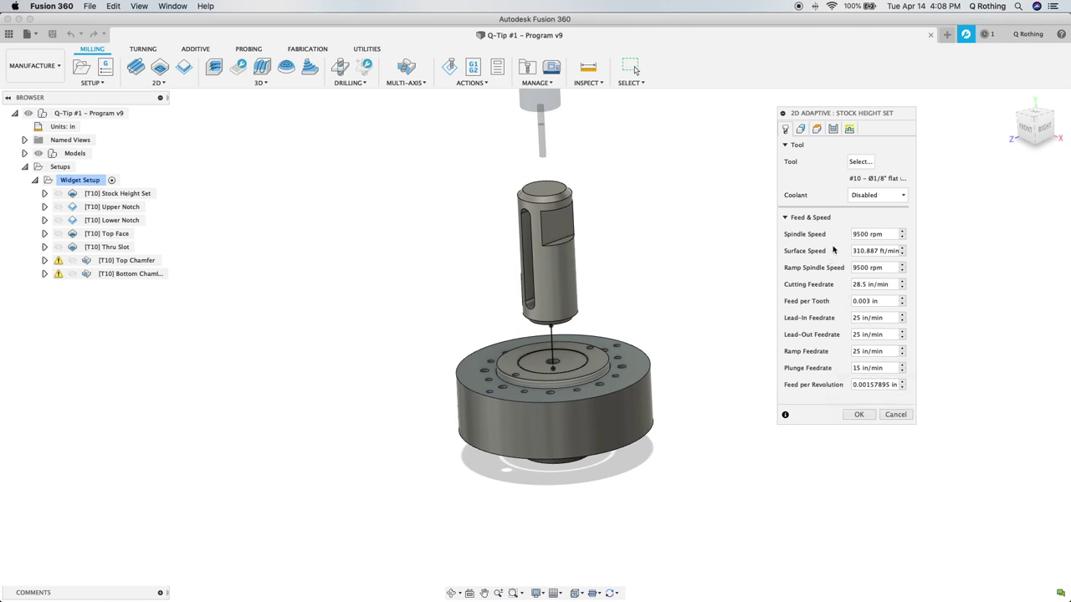
Step: Review the Geometry settings, then the Heights: clearance 0.4 in, retract 0.2 in, top and bottom at stock top
{"action": "left_click", "coordinate": [800, 129]}
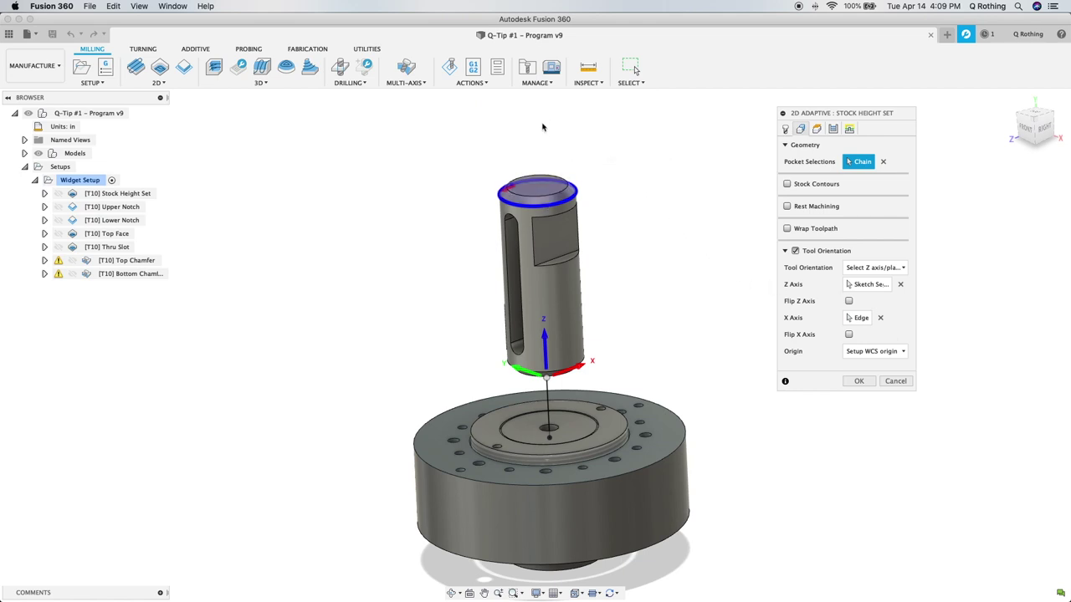
{"action": "left_click", "coordinate": [817, 129]}
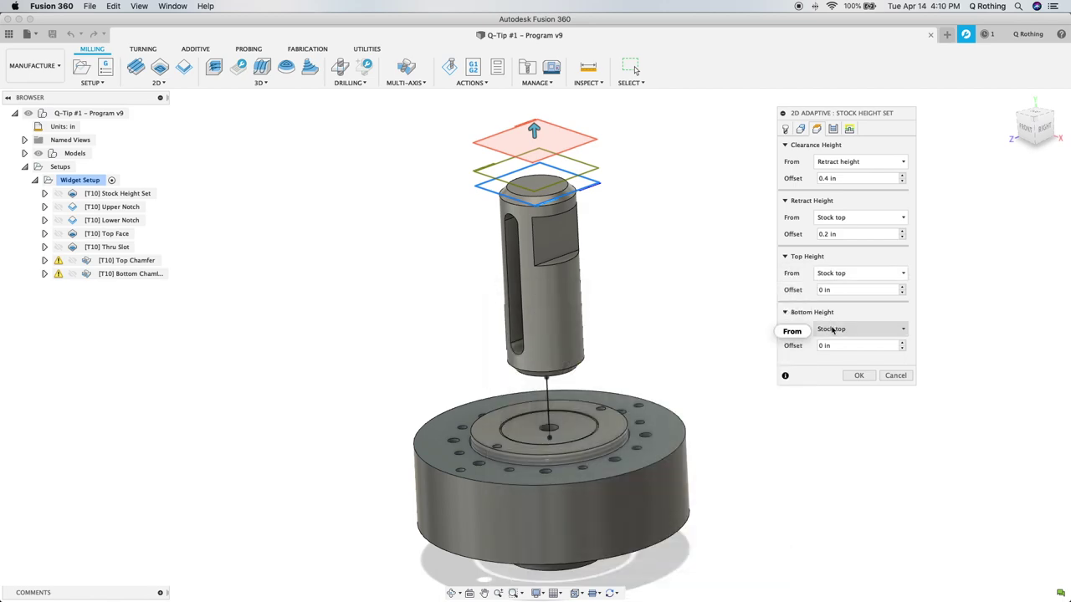
{"action": "mouse_move", "coordinate": [832, 330]}
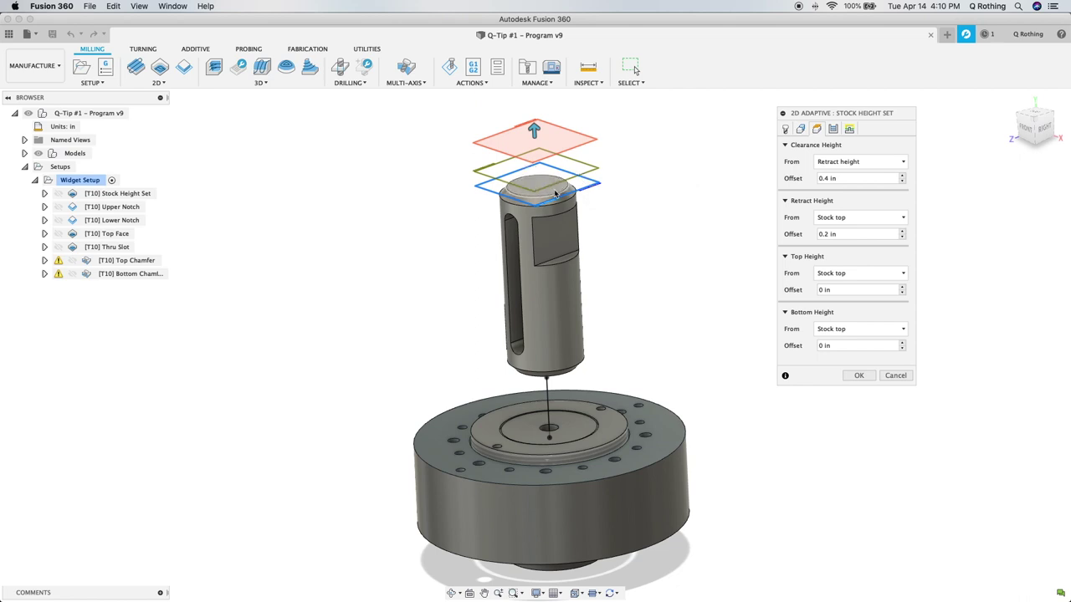
Step: Review the Passes and Linking settings, then accept to regenerate the adaptive toolpath
{"action": "left_click", "coordinate": [849, 129]}
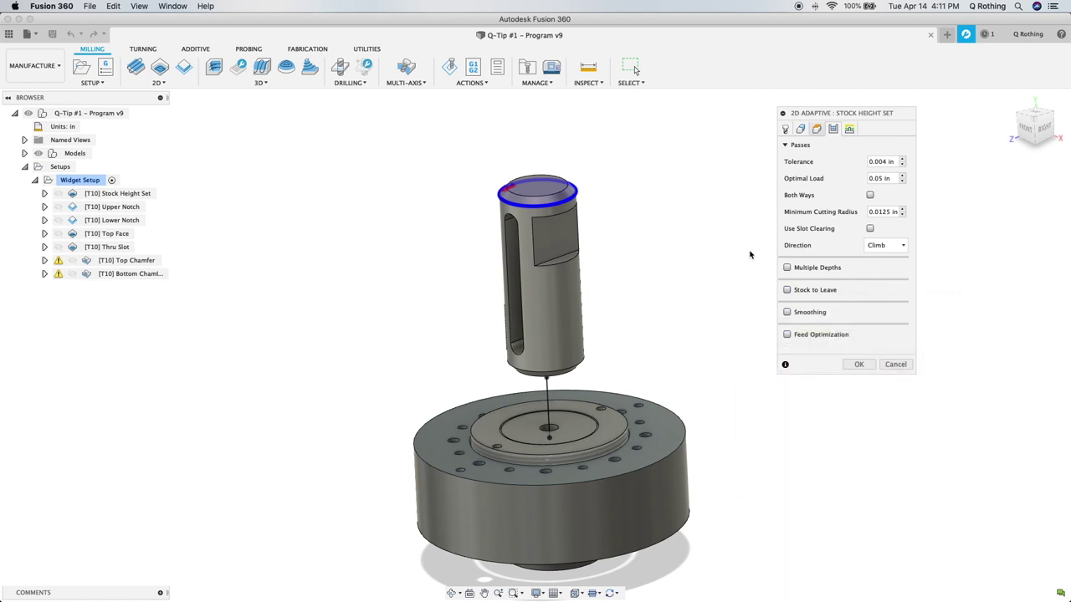
{"action": "left_click", "coordinate": [849, 129]}
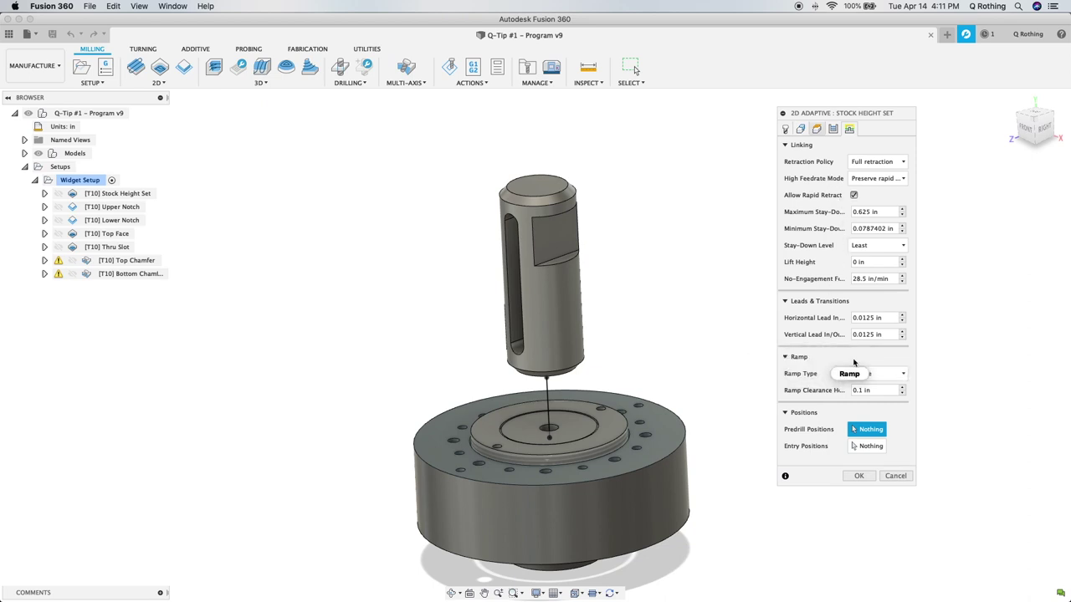
{"action": "mouse_move", "coordinate": [854, 363]}
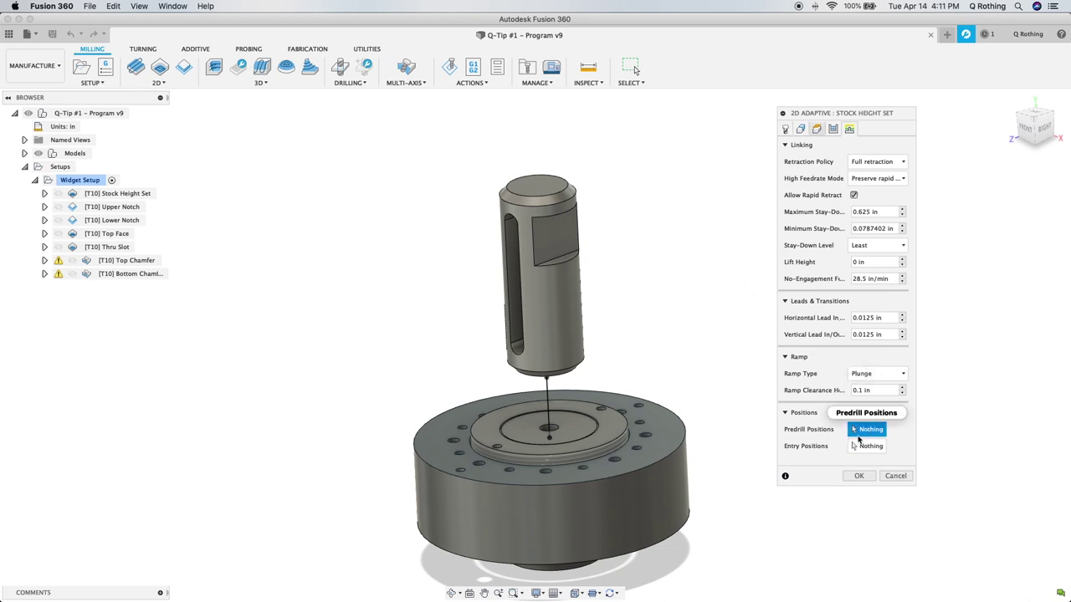
{"action": "left_click", "coordinate": [858, 475]}
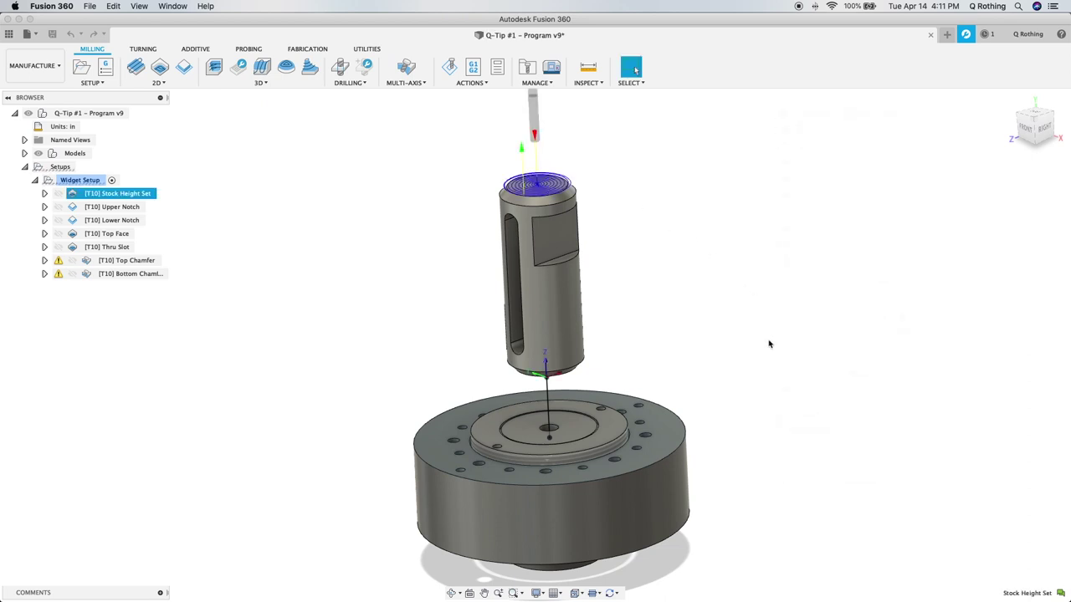
Step: Select Stock Height Set and save the document as Q-Tip #1 – Program v10
{"action": "left_click", "coordinate": [132, 193]}
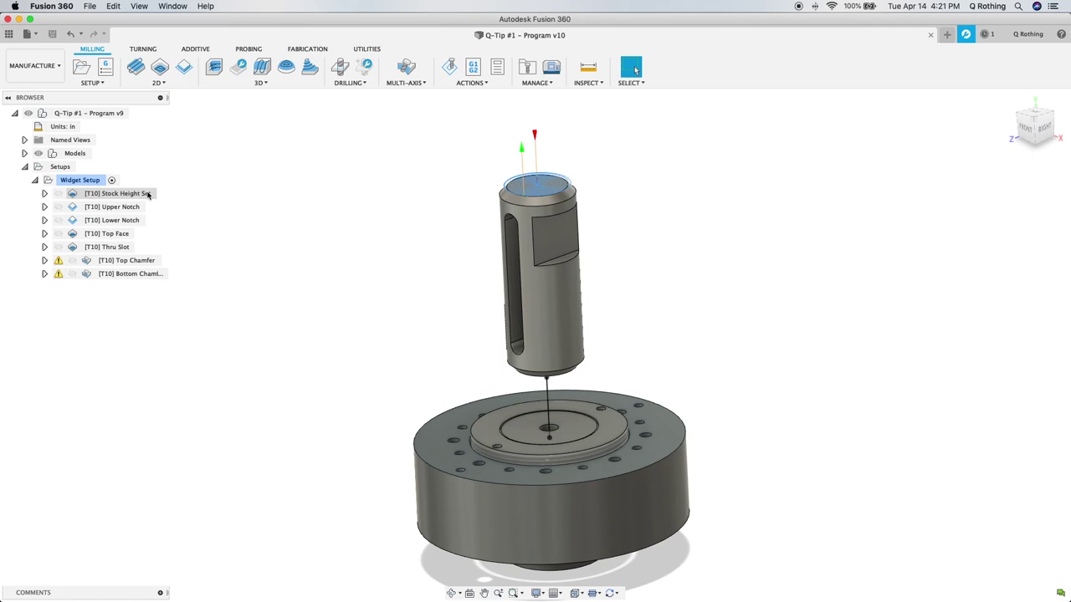
{"action": "right_click", "coordinate": [92, 180]}
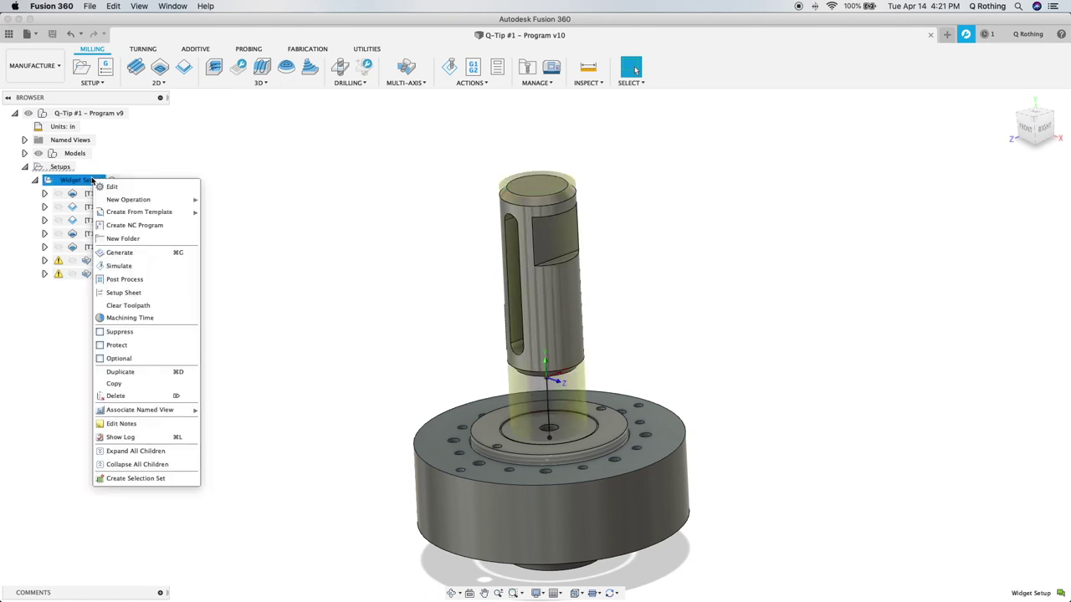
Step: Post-process the Widget Setup with the Pocket NC post, program number 1234
{"action": "left_click", "coordinate": [125, 280]}
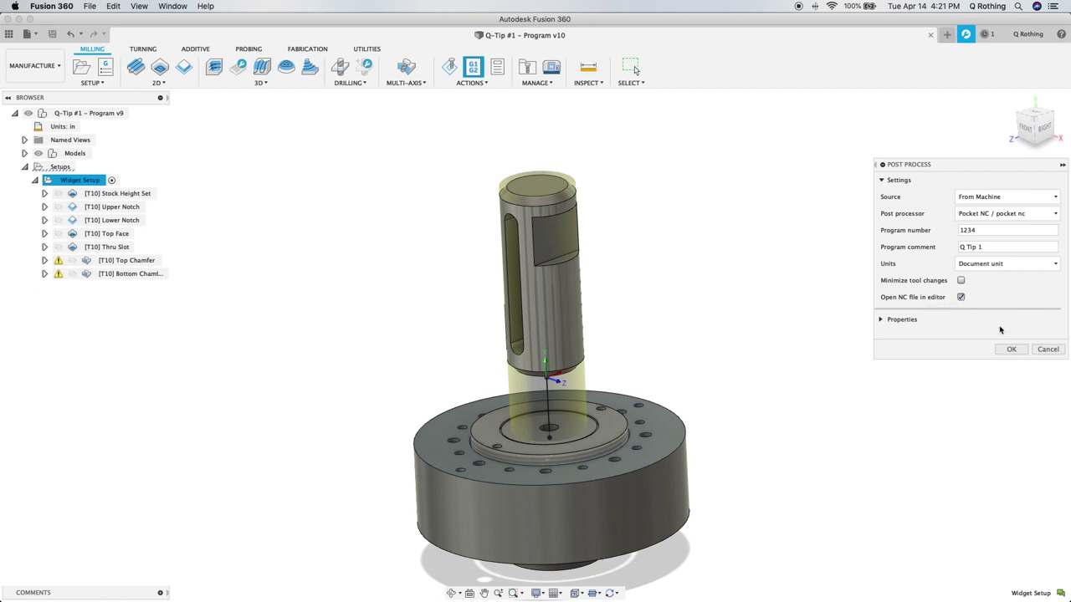
{"action": "left_click", "coordinate": [1010, 349]}
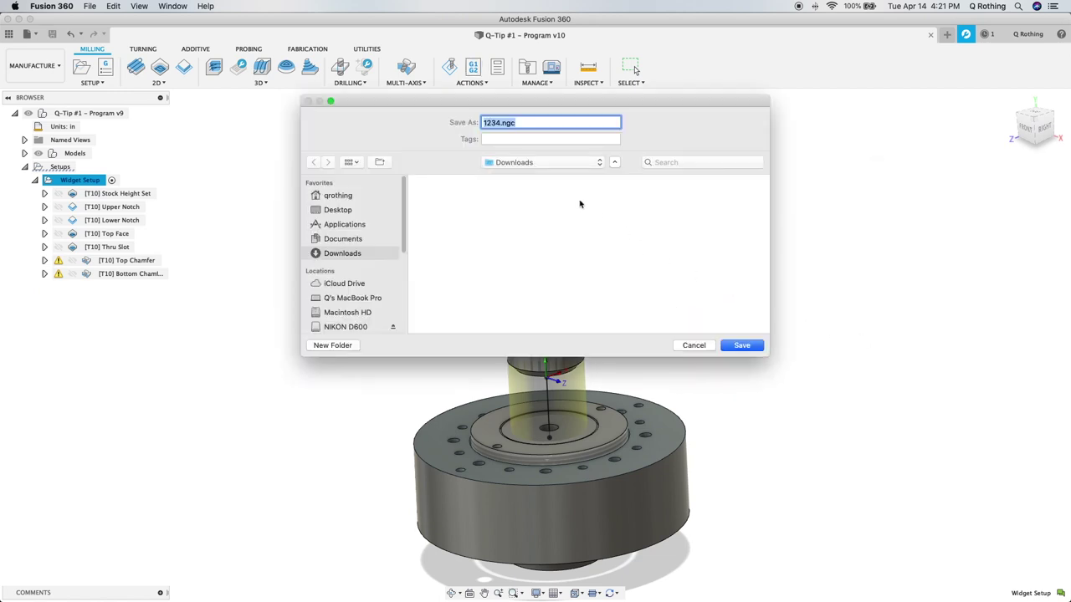
Step: Save the posted G-code in Downloads as Q Tip #1.ngc
{"action": "key", "text": "Right"}
{"action": "key", "text": "BackSpace"}
{"action": "key", "text": "BackSpace"}
{"action": "key", "text": "BackSpace"}
{"action": "key", "text": "BackSpace"}
{"action": "type", "text": "Q Tip #1"}
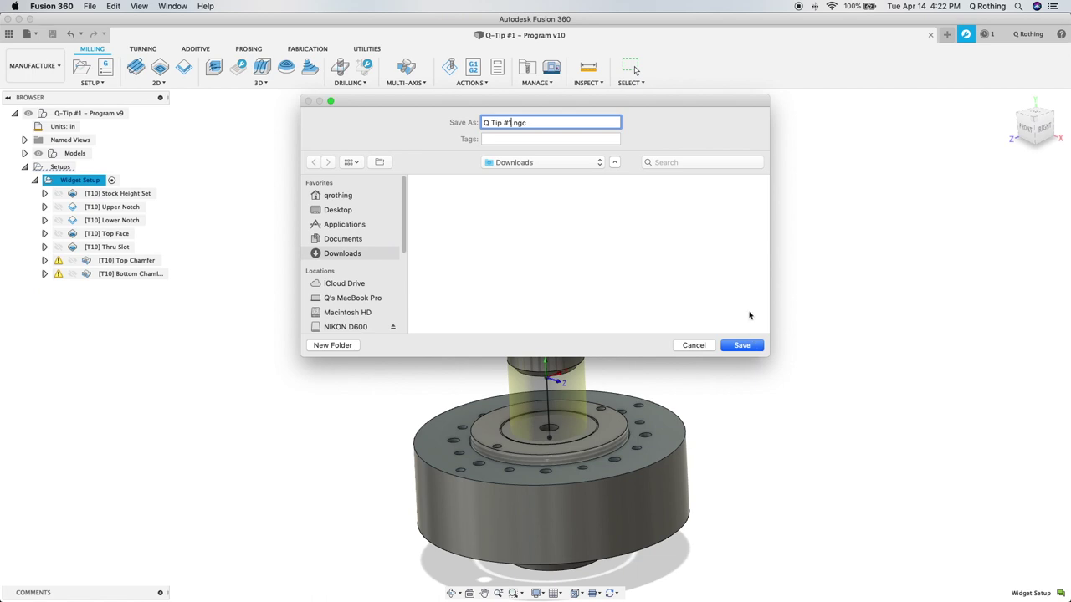
{"action": "left_click", "coordinate": [742, 345]}
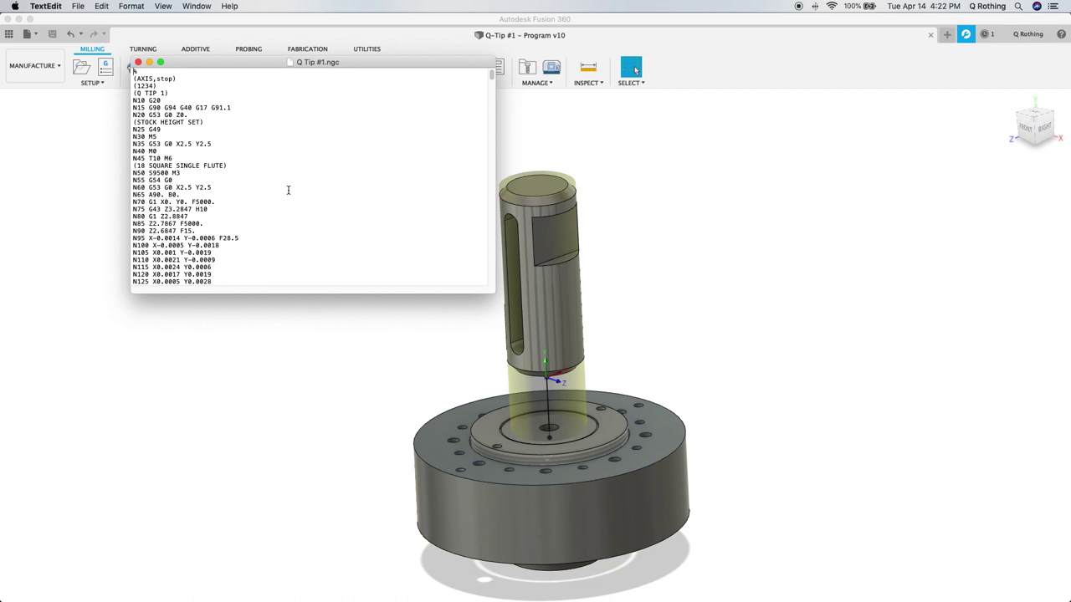
{"action": "scroll", "coordinate": [261, 214], "scroll_direction": "down", "scroll_amount": 3}
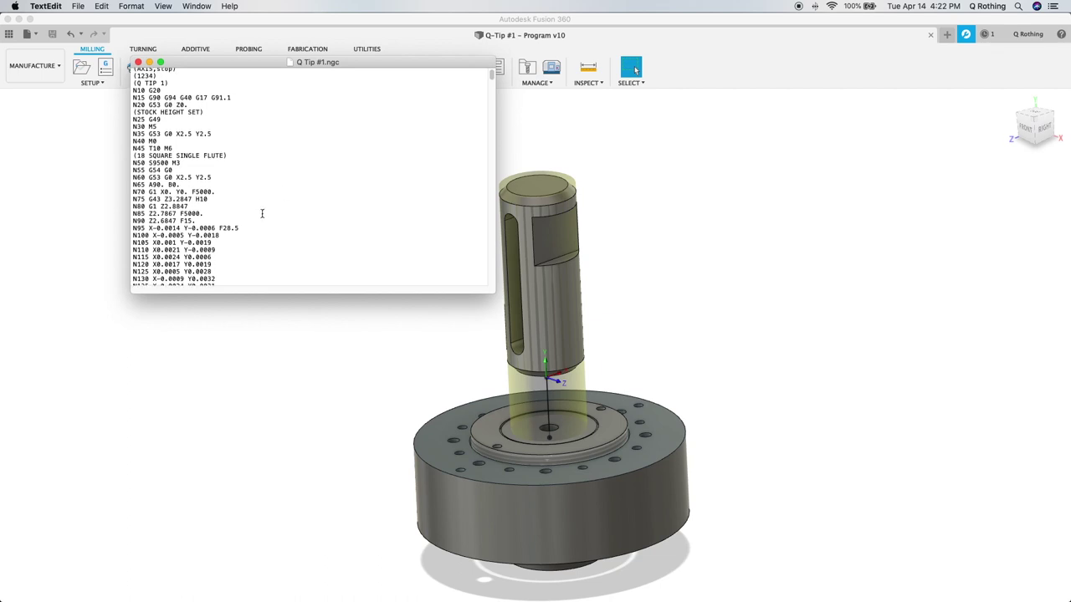
{"action": "scroll", "coordinate": [262, 213], "scroll_direction": "down", "scroll_amount": 1}
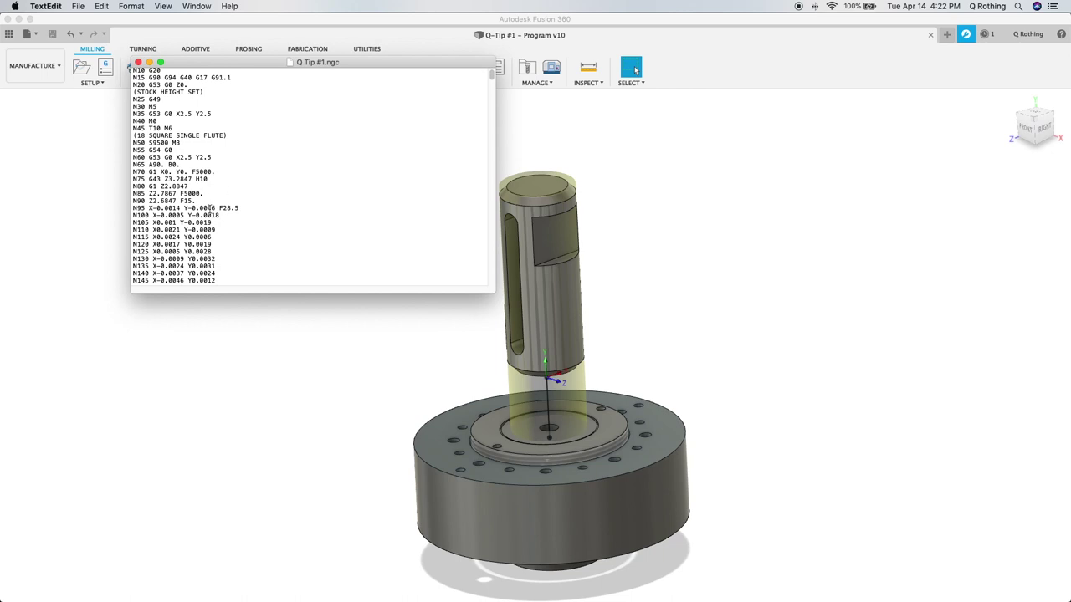
{"action": "left_click_drag", "start_coordinate": [148, 208], "coordinate": [239, 277]}
Step: After N90, add an M0 M5 line and the comment (Push stock to tool, press start)
{"action": "key", "text": "super+v"}
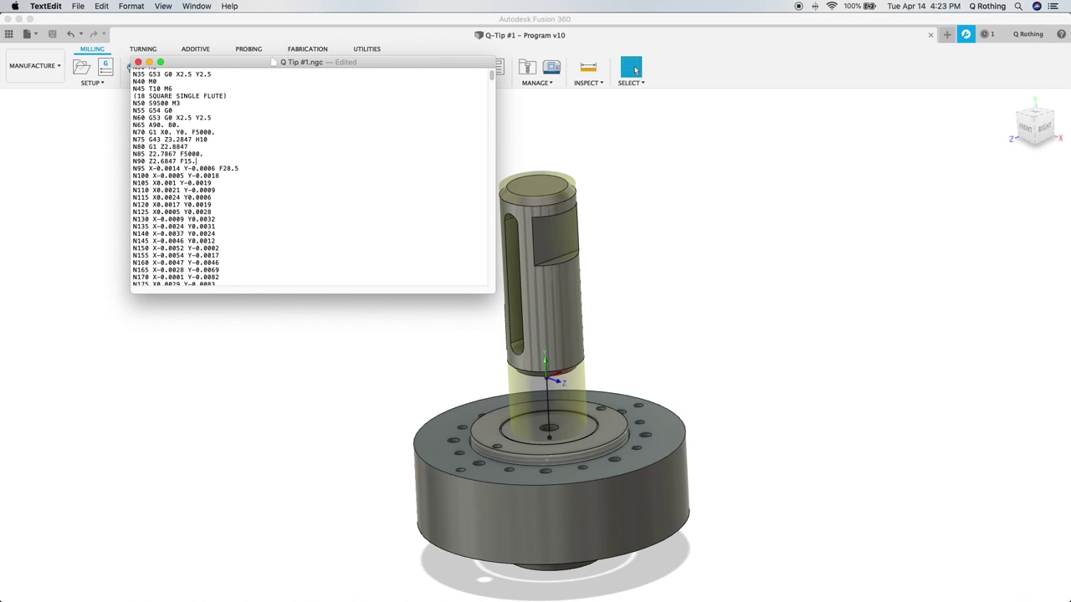
{"action": "key", "text": "Return"}
{"action": "key", "text": "Return"}
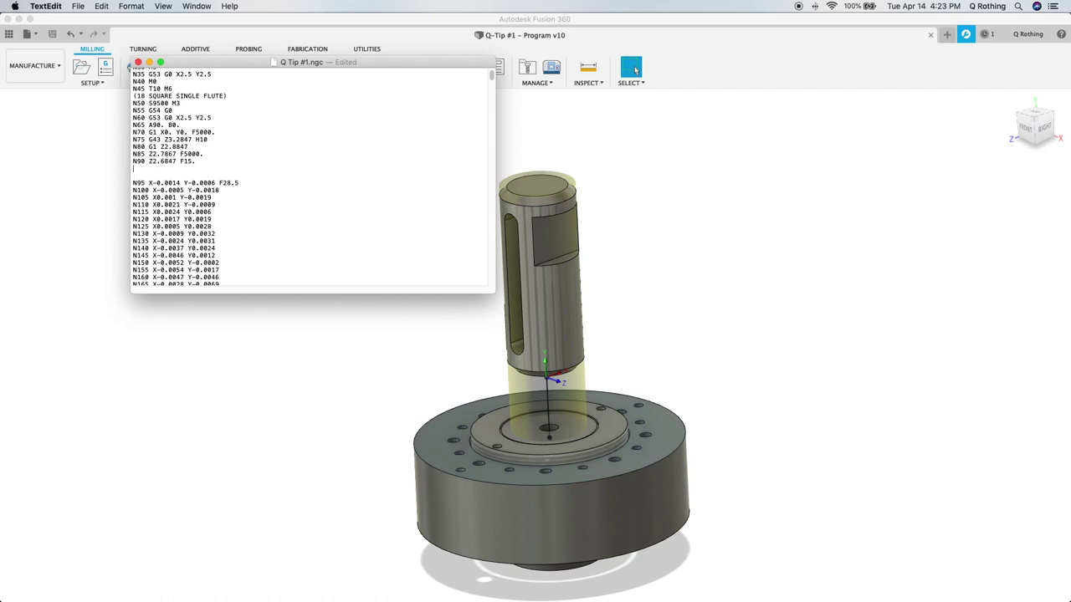
{"action": "type", "text": "M0 M5"}
{"action": "key", "text": "Return"}
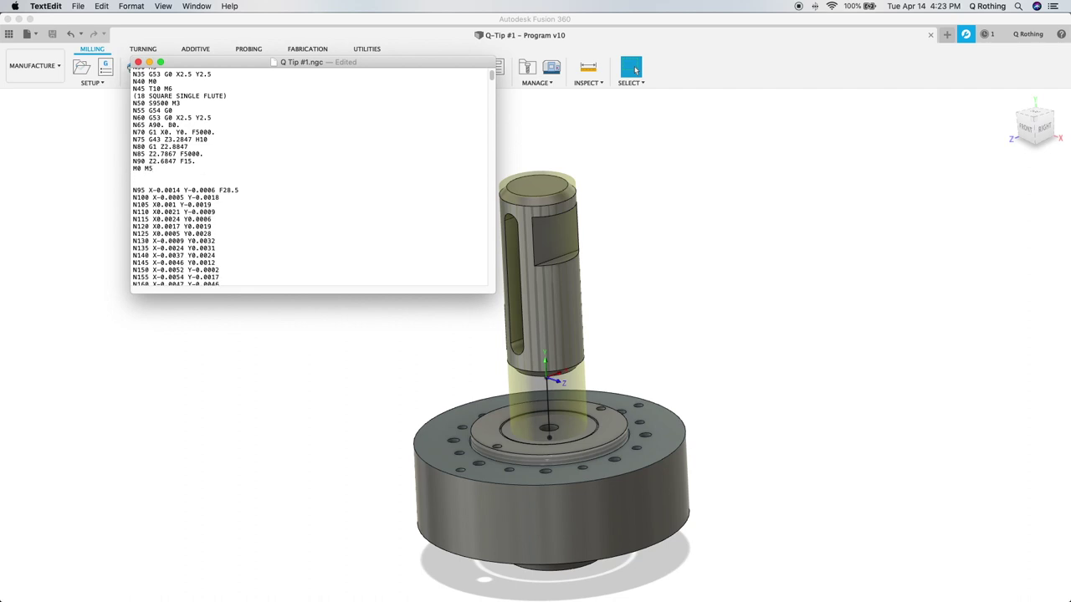
{"action": "type", "text": "(Push stock to tool, press sta"}
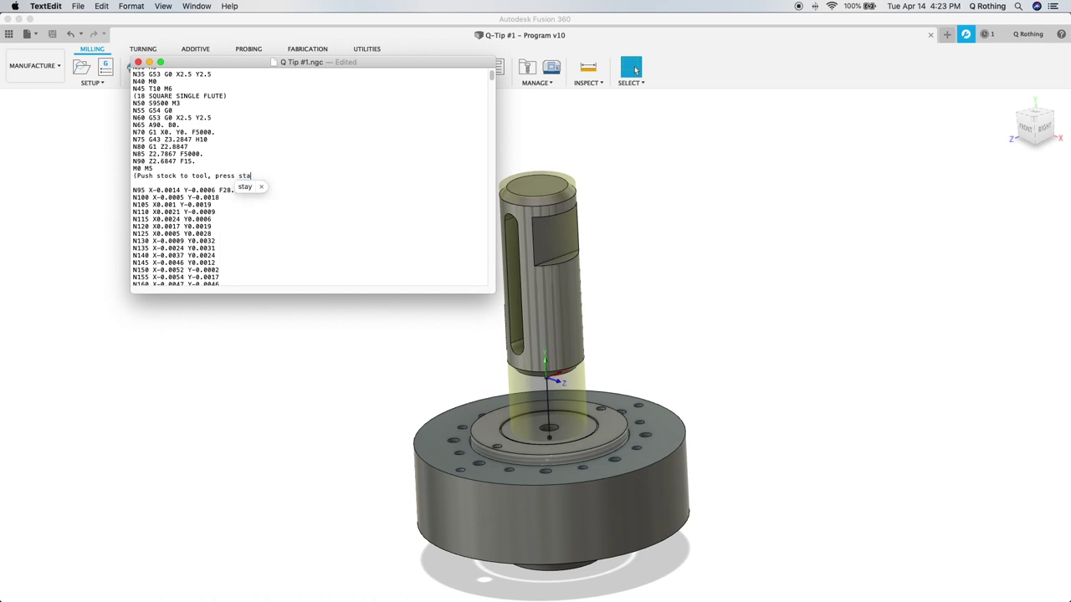
{"action": "type", "text": "rt)"}
{"action": "key", "text": "Return"}
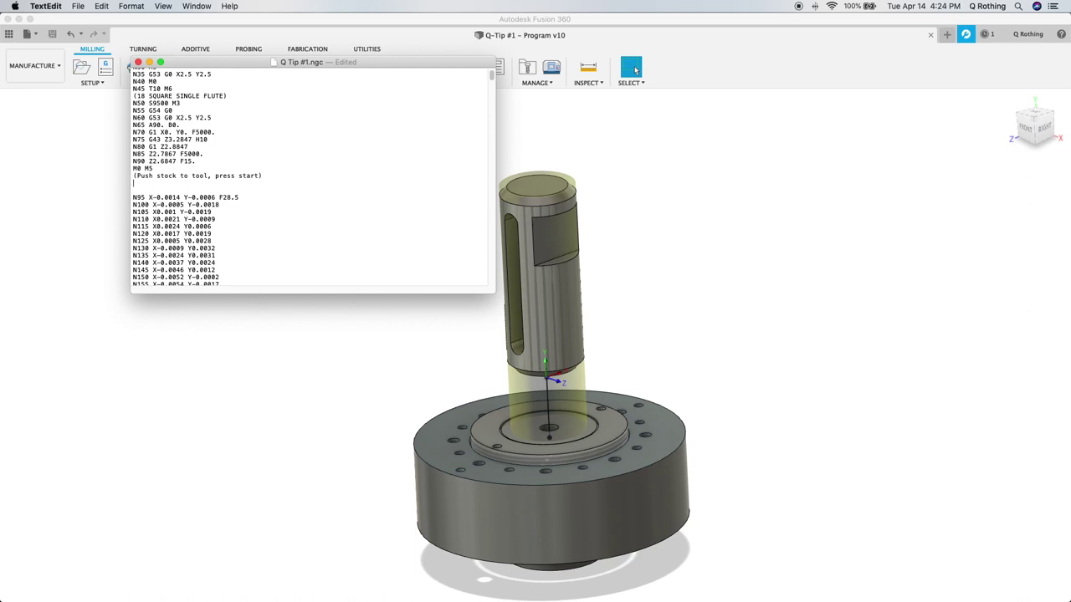
Step: Add the M3 S9500 spindle restart line, checking the spindle speed on N50
{"action": "type", "text": "M3 S9500"}
{"action": "scroll", "coordinate": [224, 178], "scroll_direction": "up", "scroll_amount": 1}
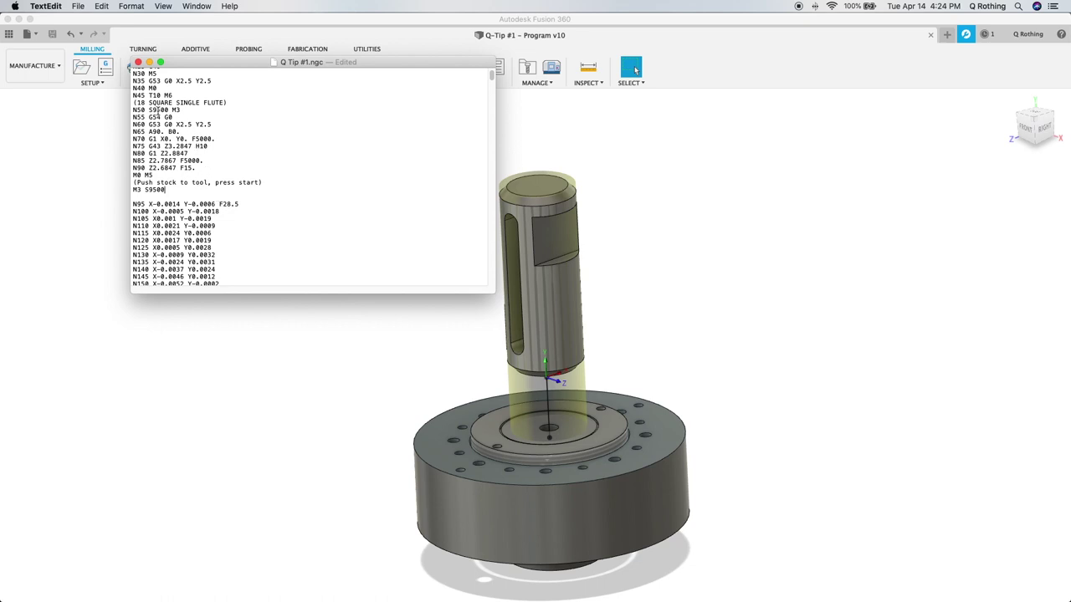
{"action": "left_click_drag", "start_coordinate": [148, 109], "coordinate": [169, 109]}
{"action": "left_click", "coordinate": [167, 189]}
Step: Add a G4 P2 dwell line and save Q Tip #1.ngc
{"action": "key", "text": "Return"}
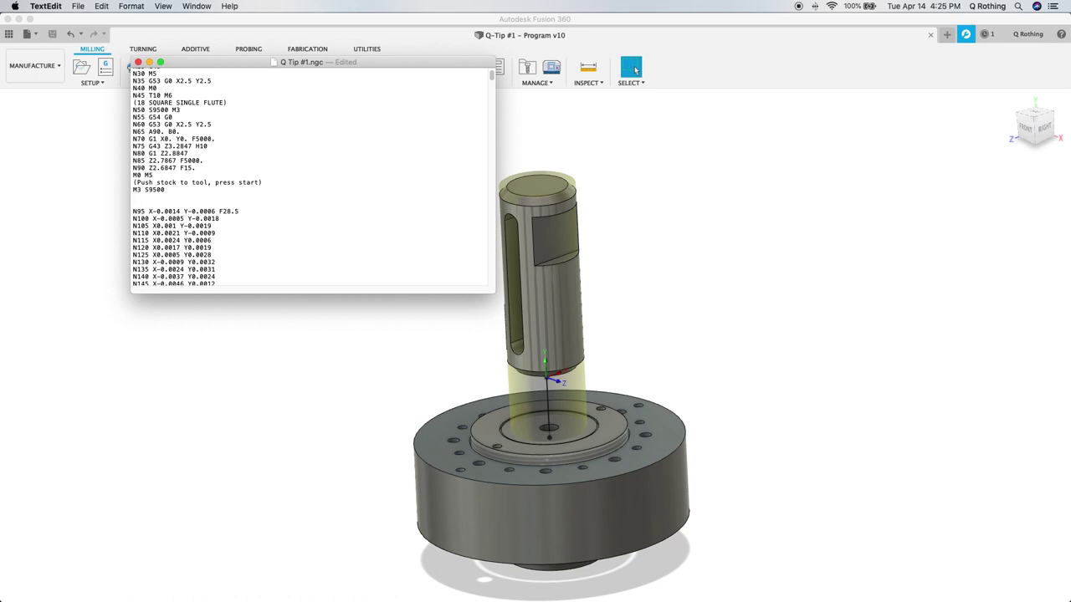
{"action": "type", "text": "G4 P2"}
{"action": "left_click", "coordinate": [78, 6]}
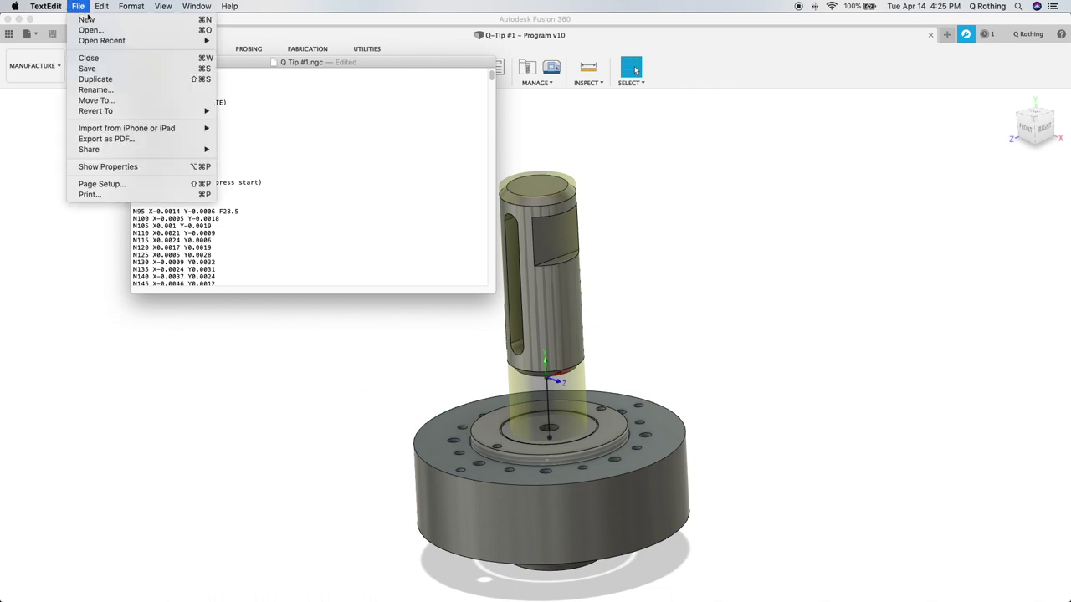
{"action": "left_click", "coordinate": [100, 69]}
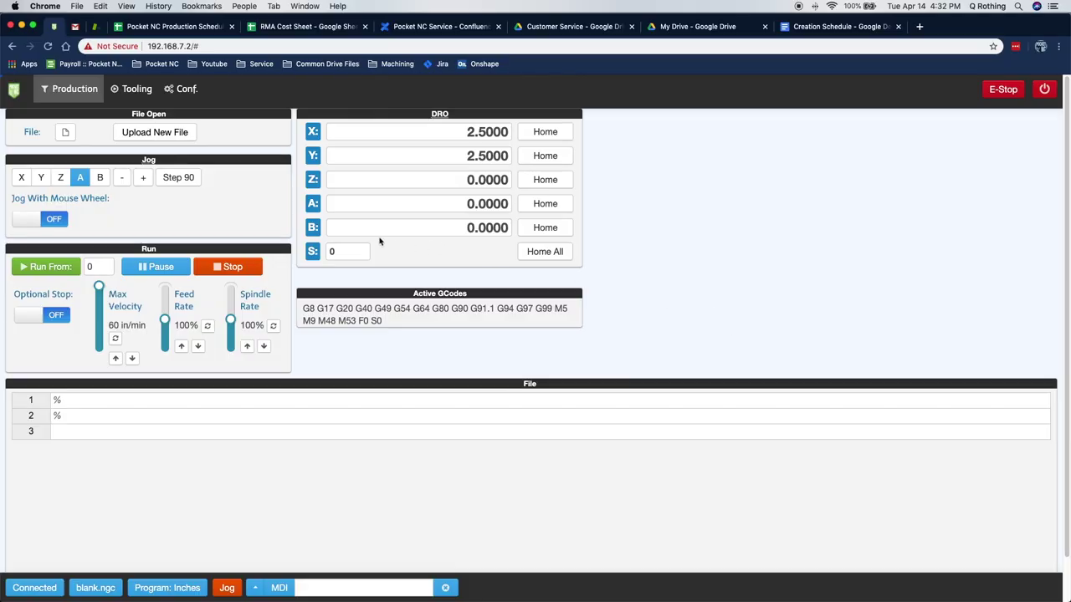
Step: Upload Q Tip #1.ngc from the Downloads folder to the Pocket NC Kinetic Control
{"action": "left_click", "coordinate": [180, 139]}
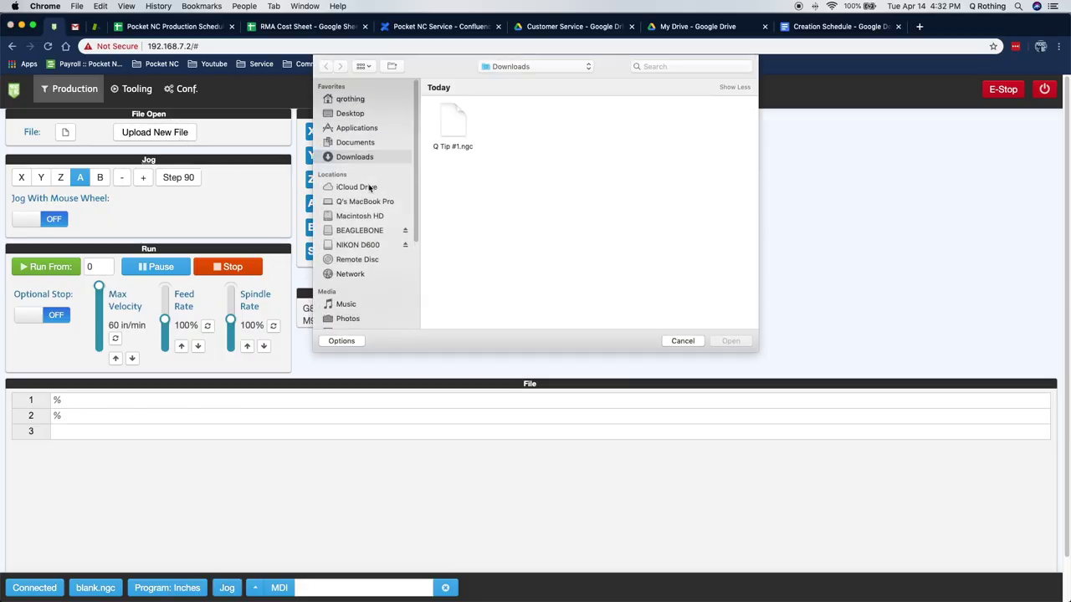
{"action": "left_click", "coordinate": [728, 341]}
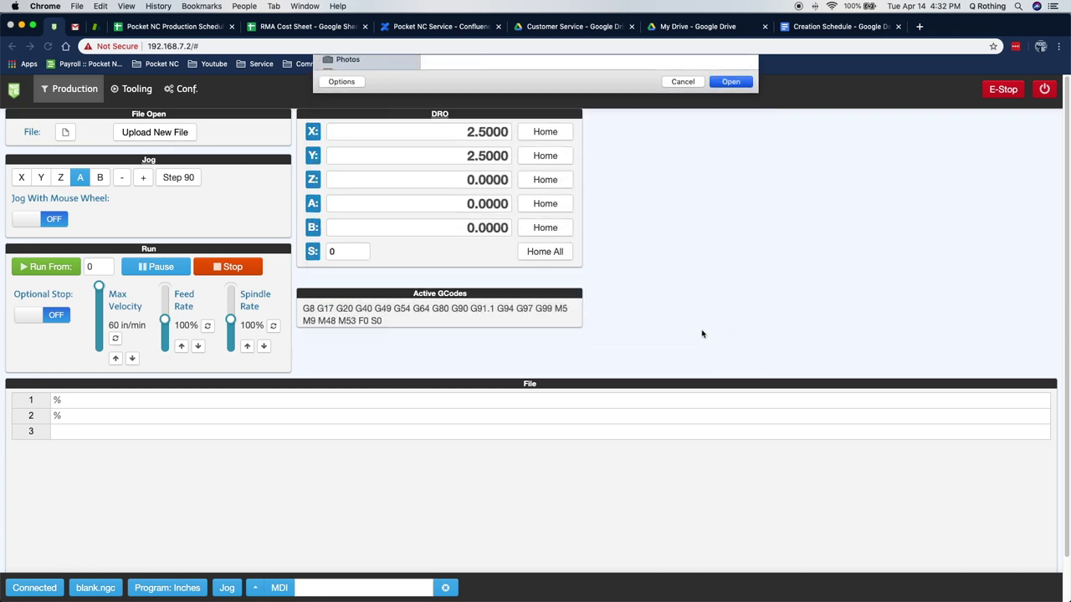